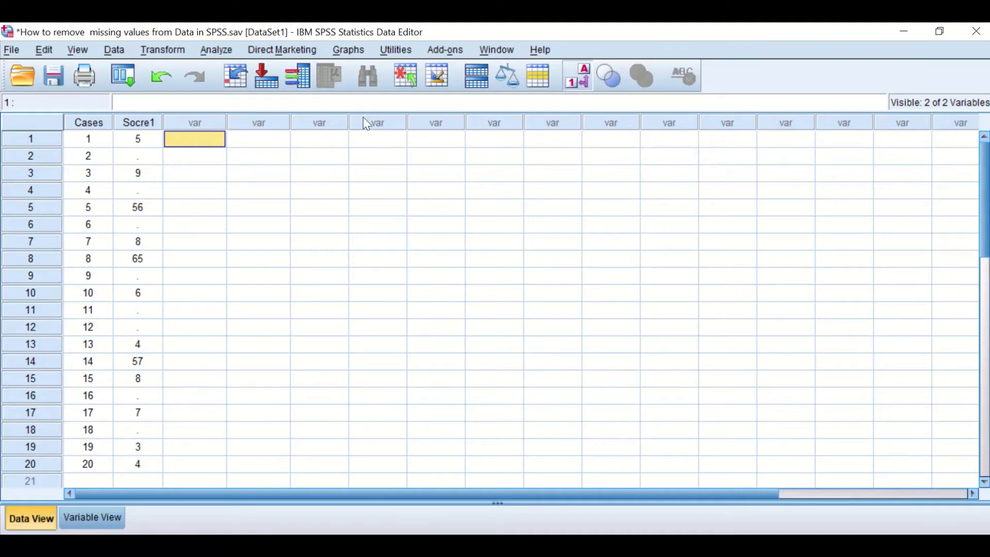
Open Data > Select Cases and choose the 'If condition is satisfied' option
scroll(154, 139, "down", 3)
scroll(139, 147, "up", 3)
scroll(139, 263, "down", 2)
scroll(141, 316, "up", 2)
left_click(110, 50)
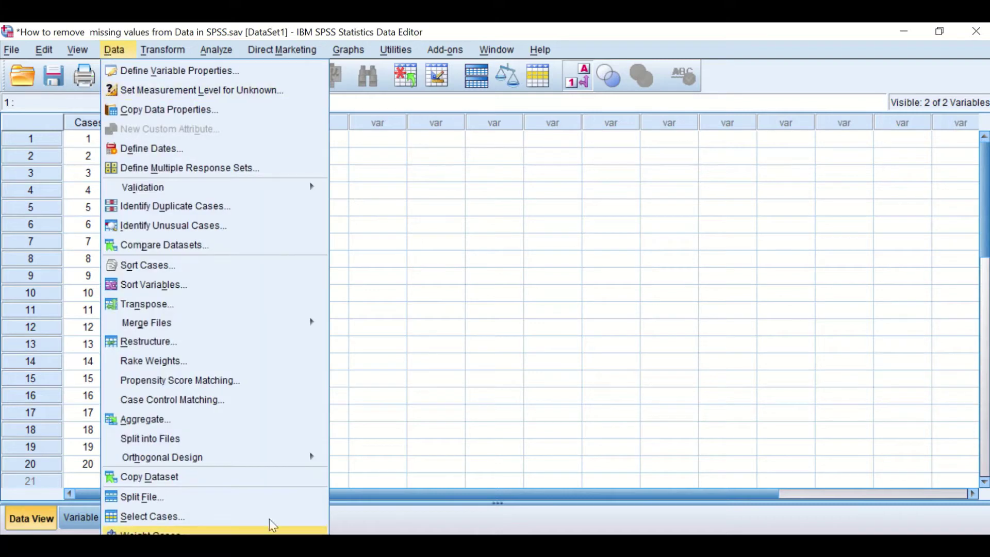
left_click(209, 518)
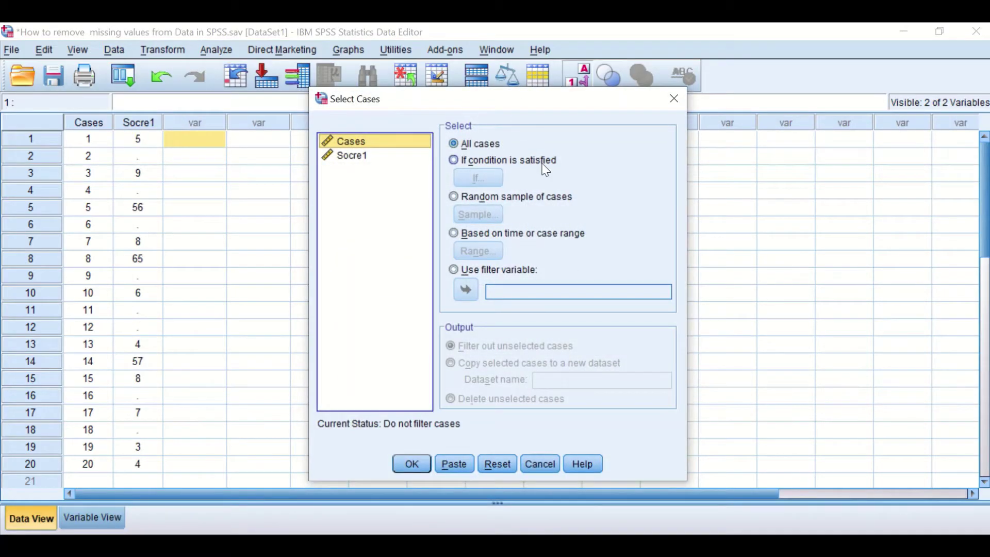
left_click(454, 160)
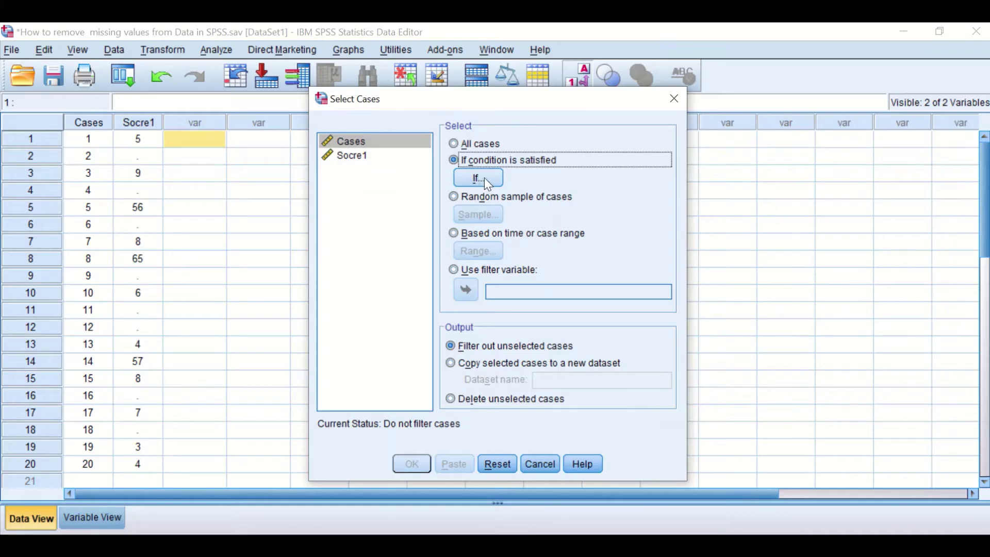
In the If builder, show the Missing Values function group and select the MISSING function
left_click(486, 179)
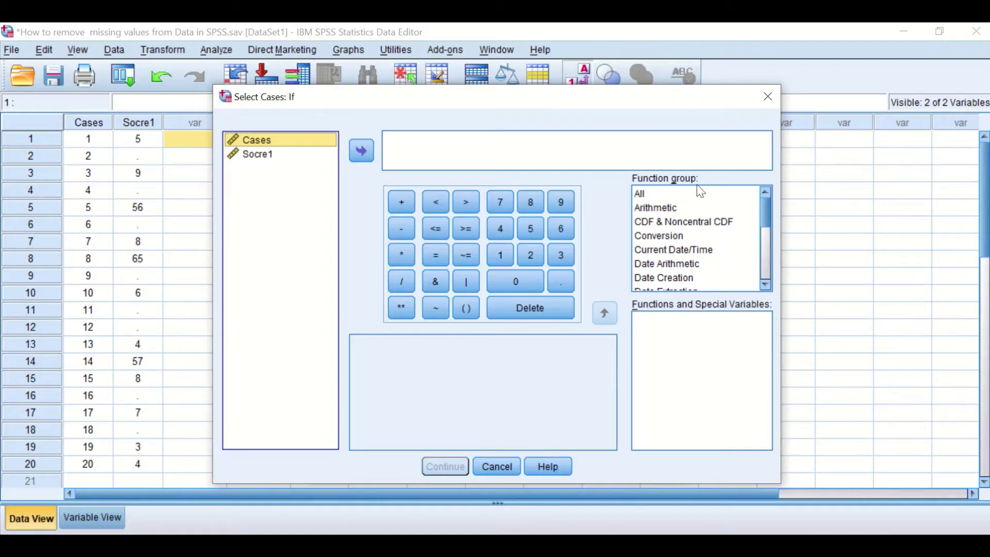
scroll(688, 234, "down", 1)
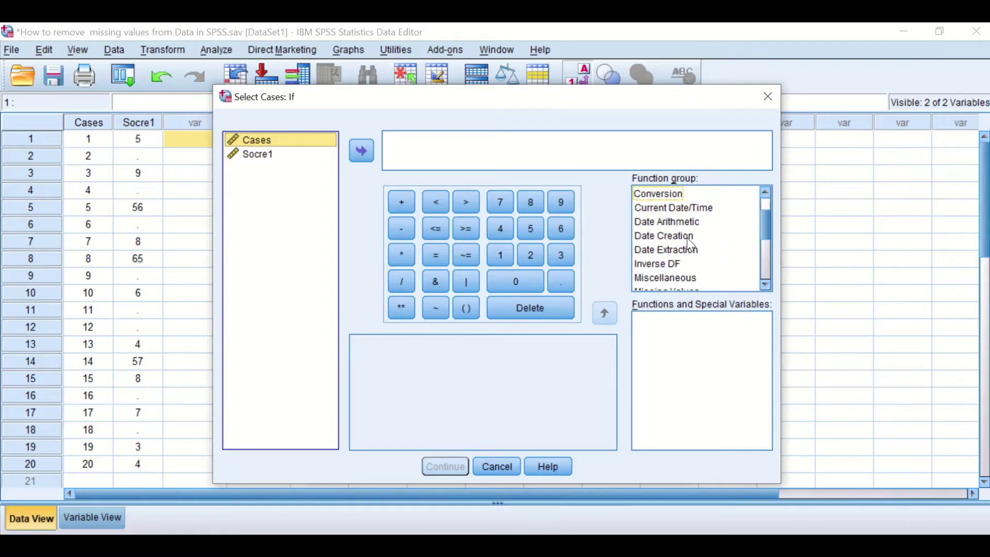
scroll(683, 253, "down", 1)
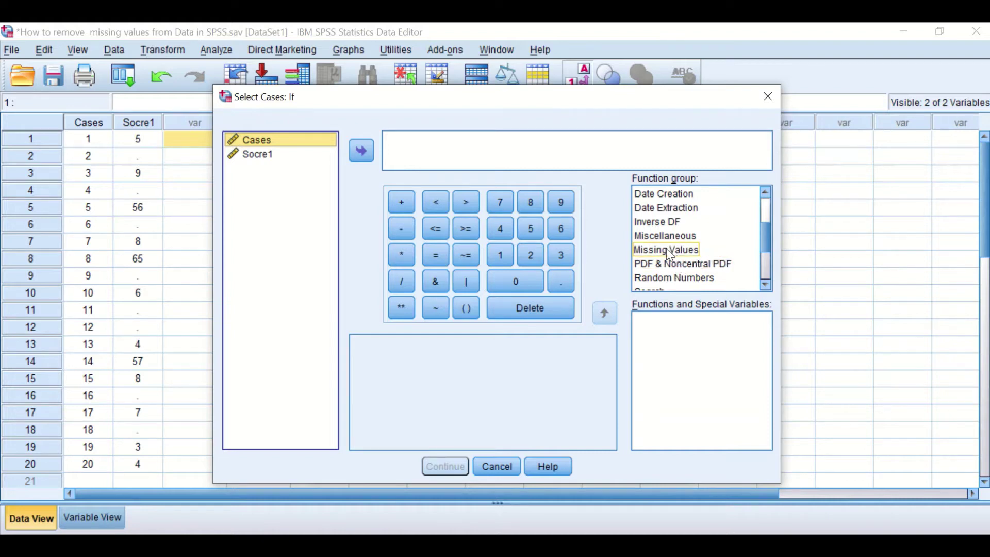
left_click(667, 250)
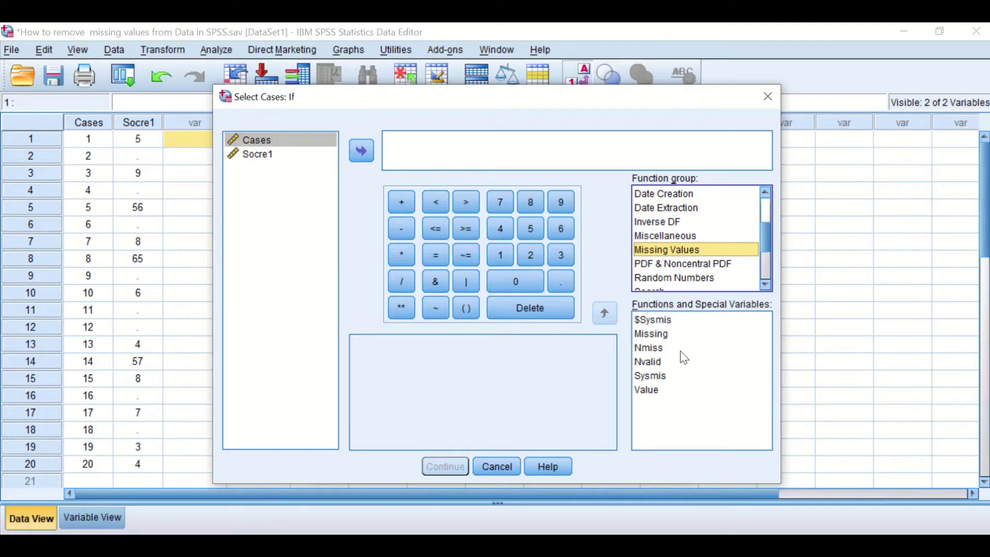
left_click(652, 333)
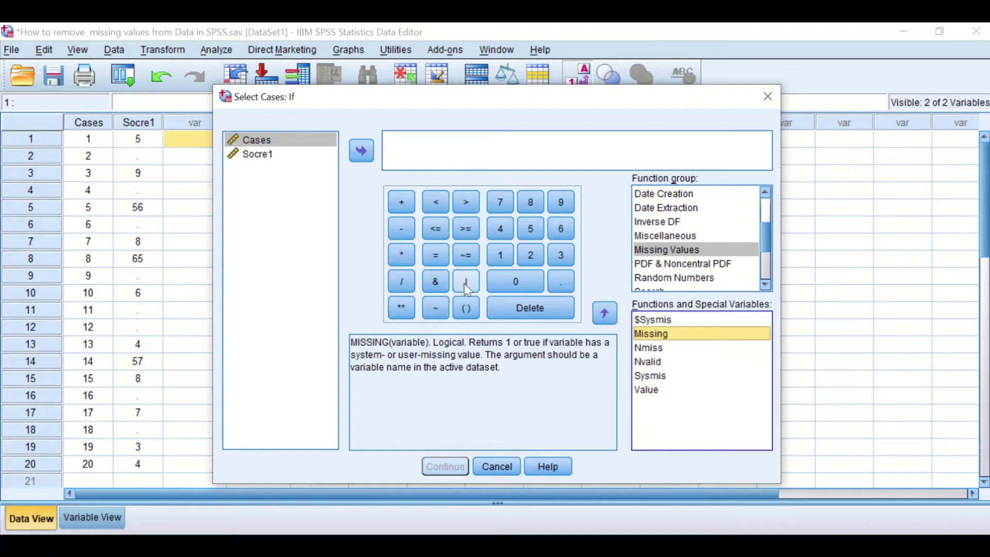
Build the expression ~ MISSING(Socre1) and confirm it for Select Cases
left_click(436, 309)
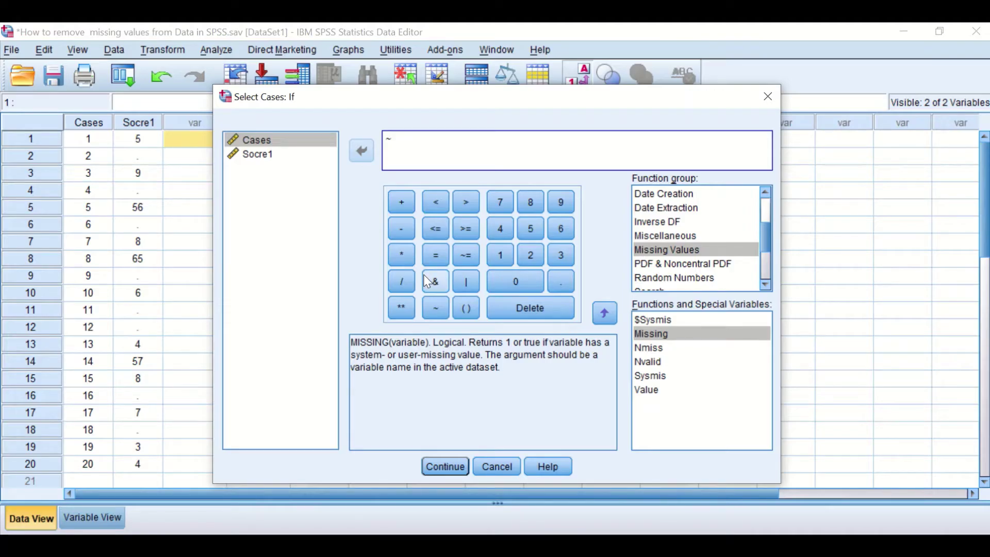
double_click(667, 334)
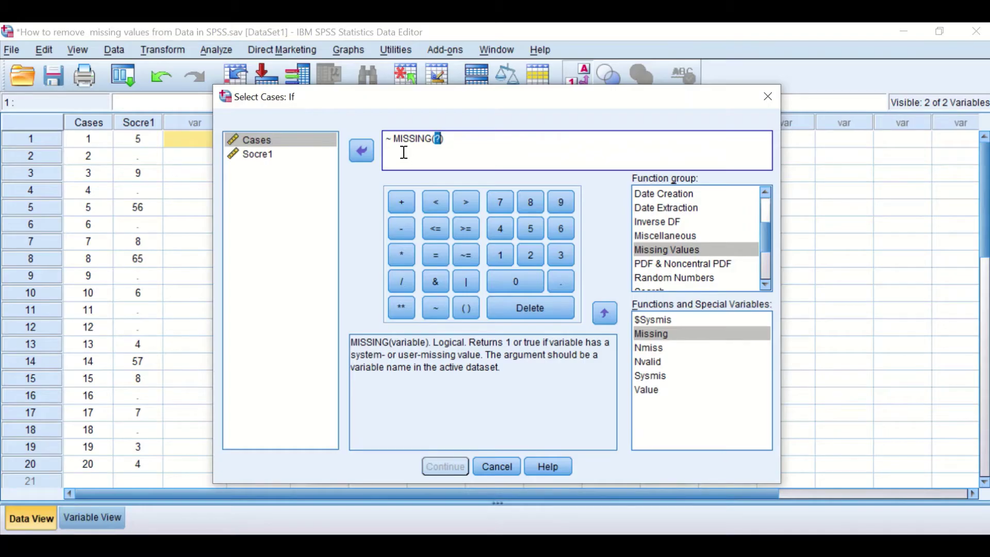
left_click(249, 155)
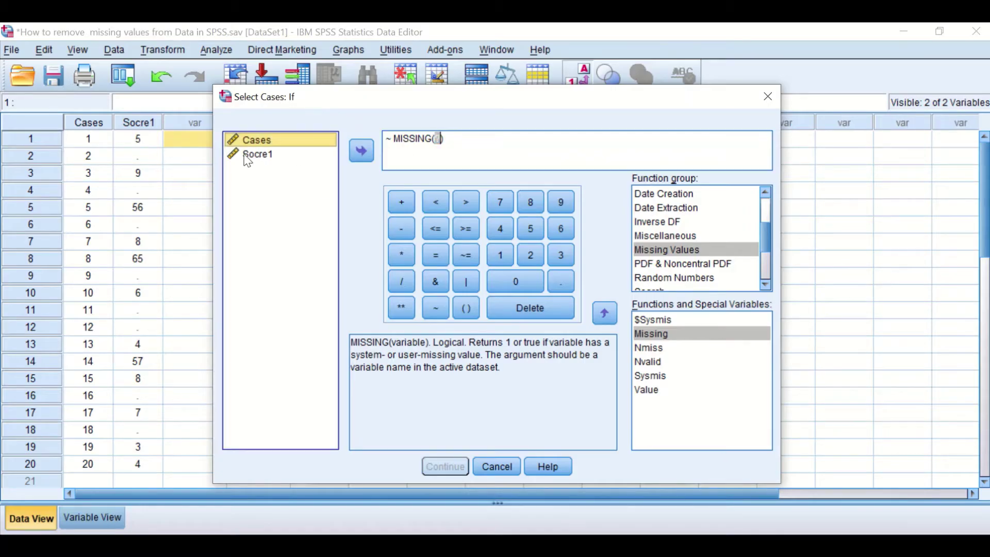
left_click(356, 154)
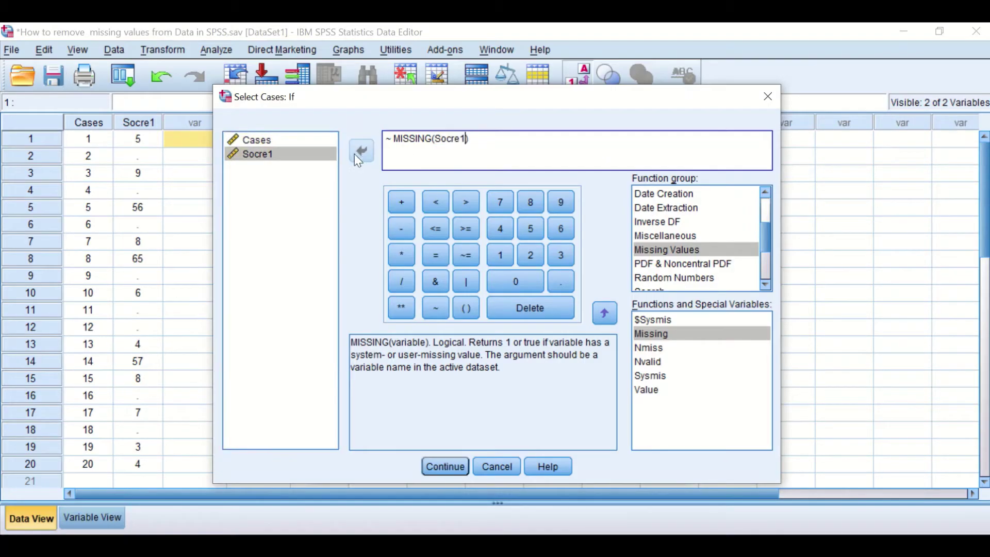
left_click(452, 466)
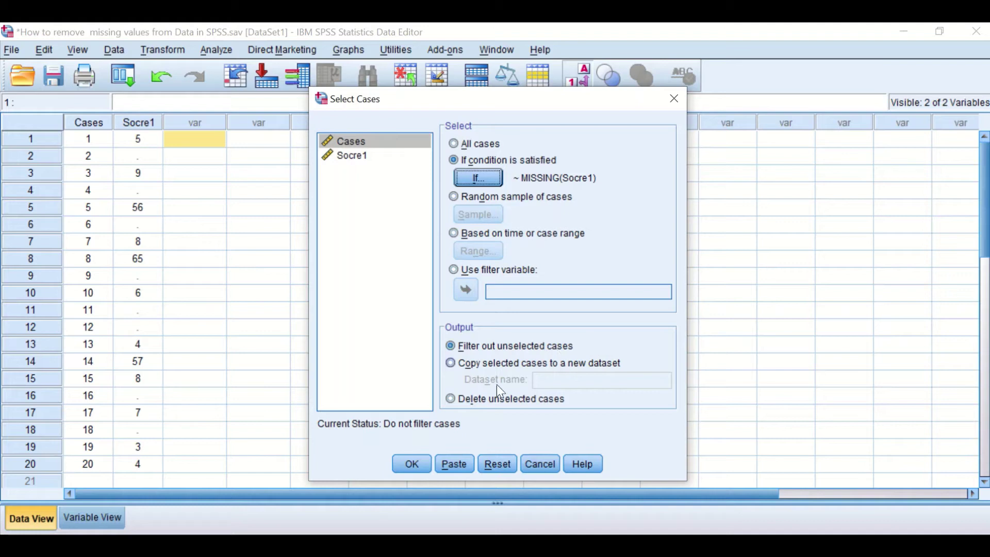
Apply the ~ MISSING(Socre1) filter and return to the Data Editor to view filter_$
left_click(412, 463)
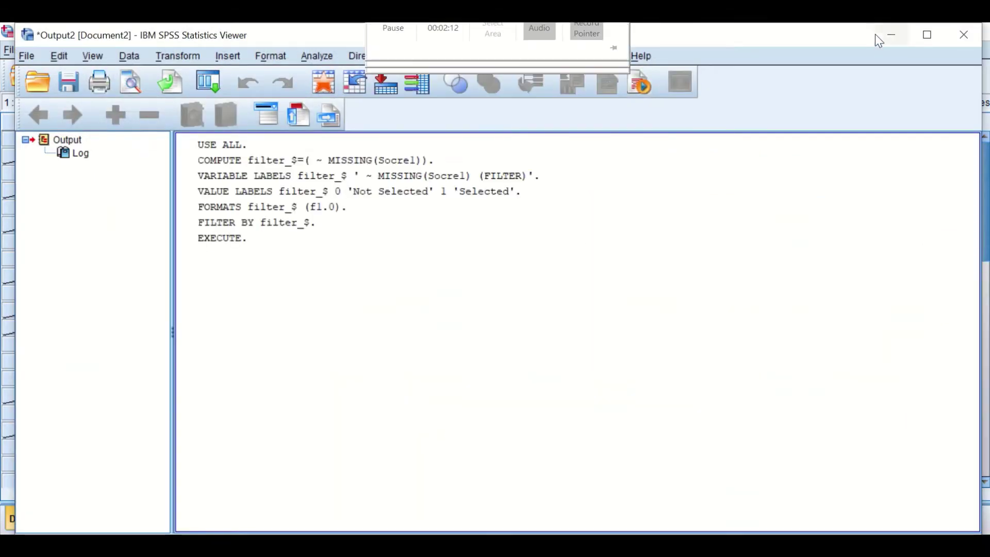
left_click(890, 35)
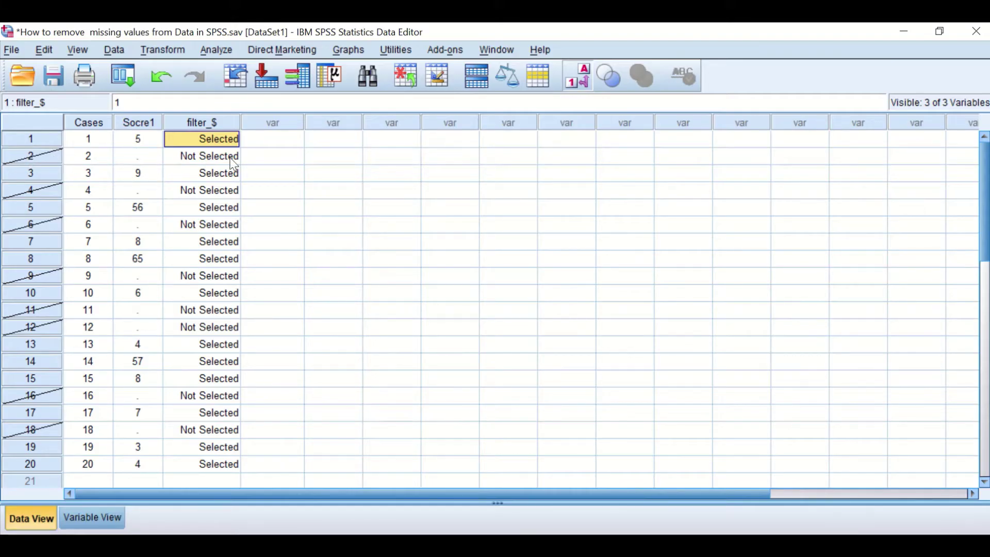
Rerun Select Cases with 'Delete unselected cases' to remove rows lacking Socre1
left_click(108, 49)
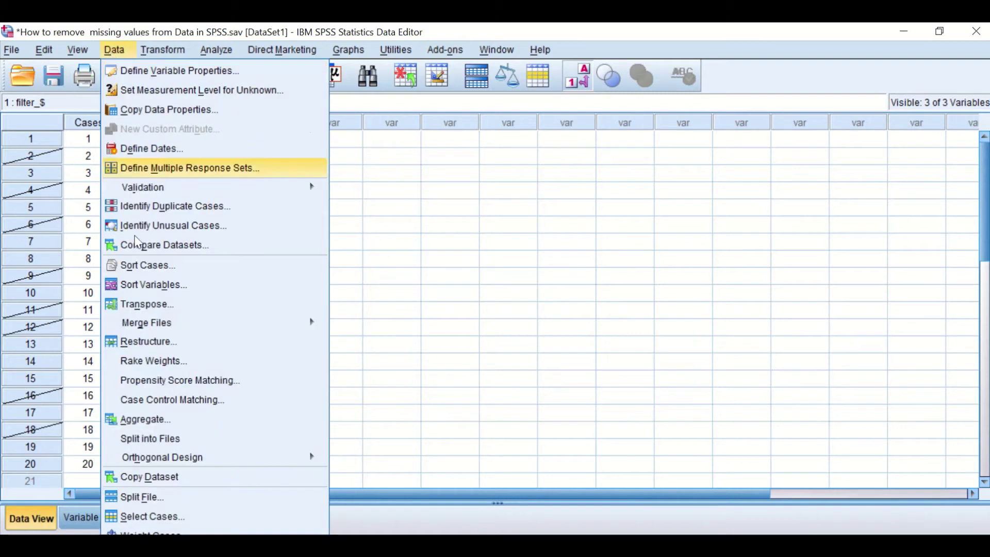
left_click(148, 519)
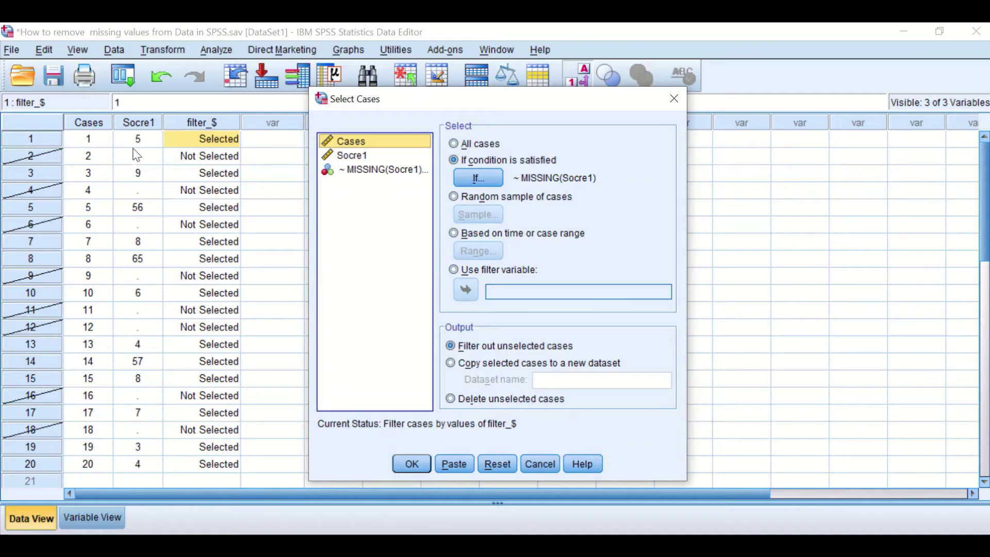
left_click(462, 404)
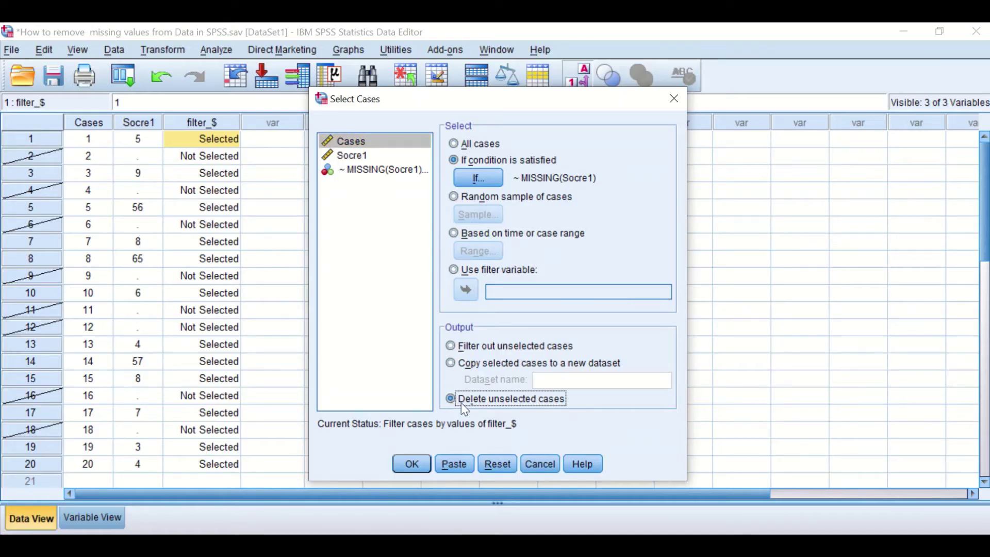
left_click(411, 464)
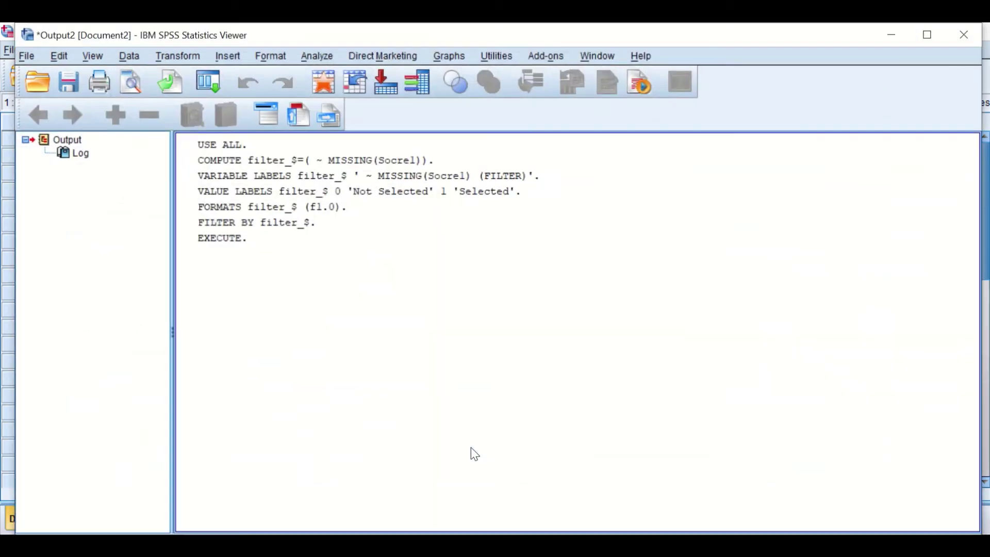
left_click(894, 36)
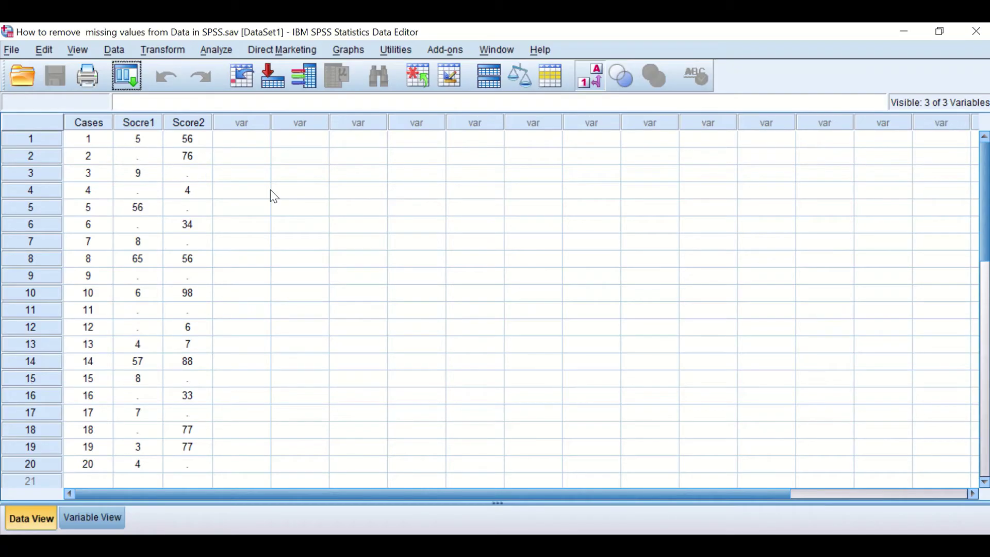
Open the Data menu on the reloaded 20-case Socre1/Score2 dataset
left_click(110, 45)
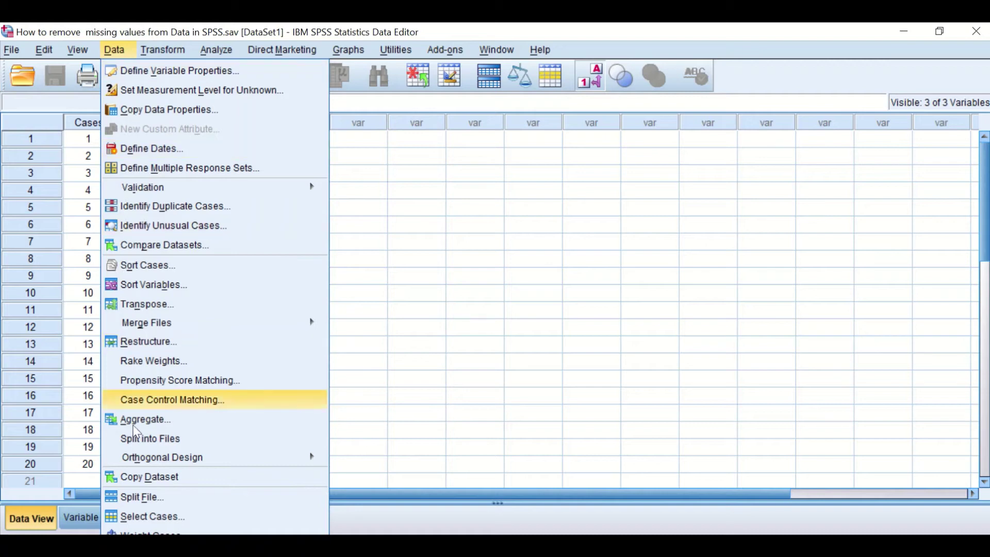
In Select Cases, choose 'If condition is satisfied' and open the If condition editor
left_click(133, 518)
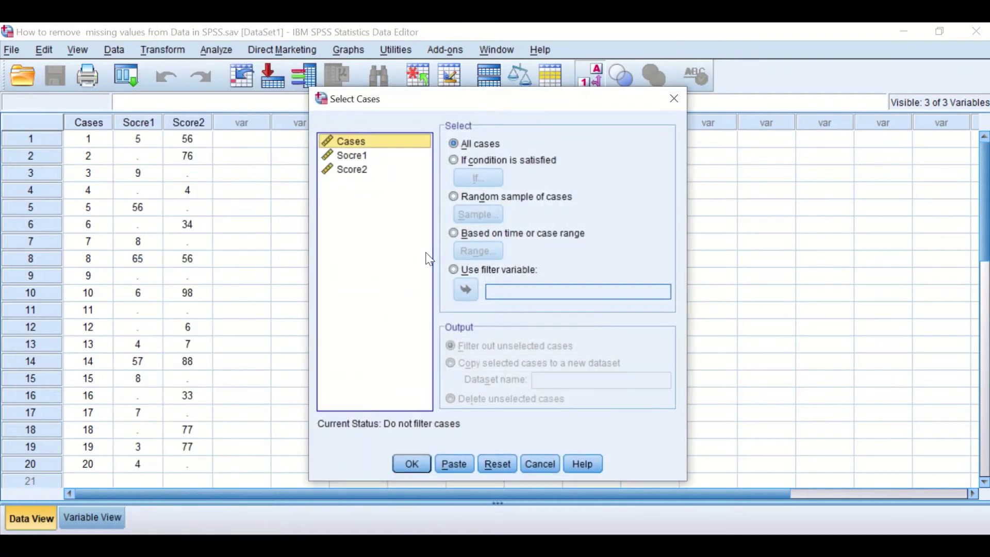
left_click(484, 160)
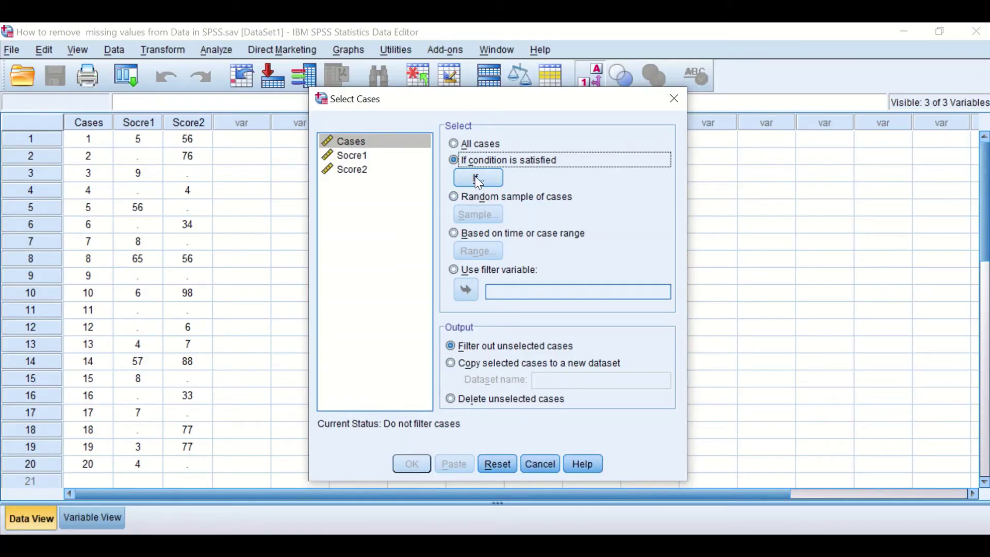
left_click(476, 178)
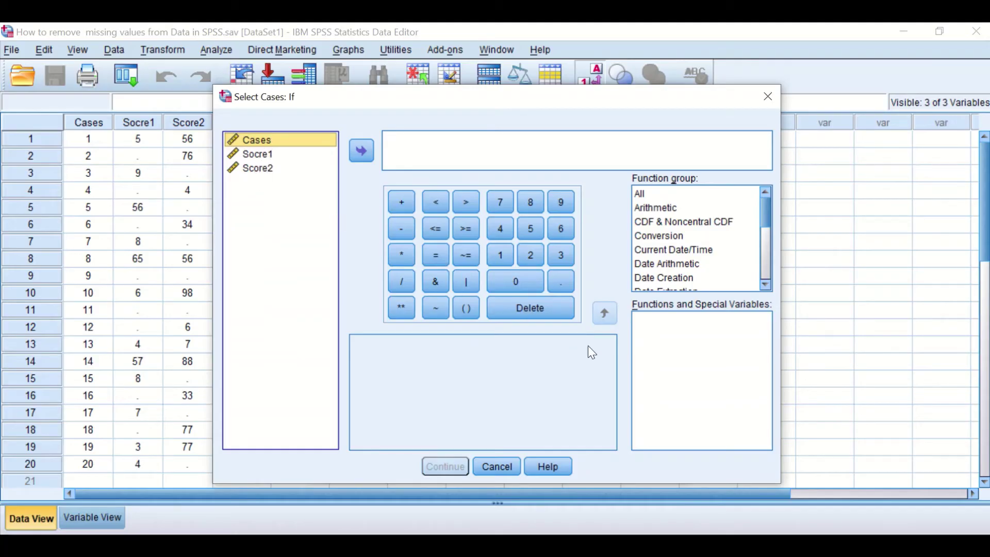
Enter ~ MISSING(Socre1) using the Missing Values function group and the Socre1 variable
left_click_drag(770, 214, 768, 246)
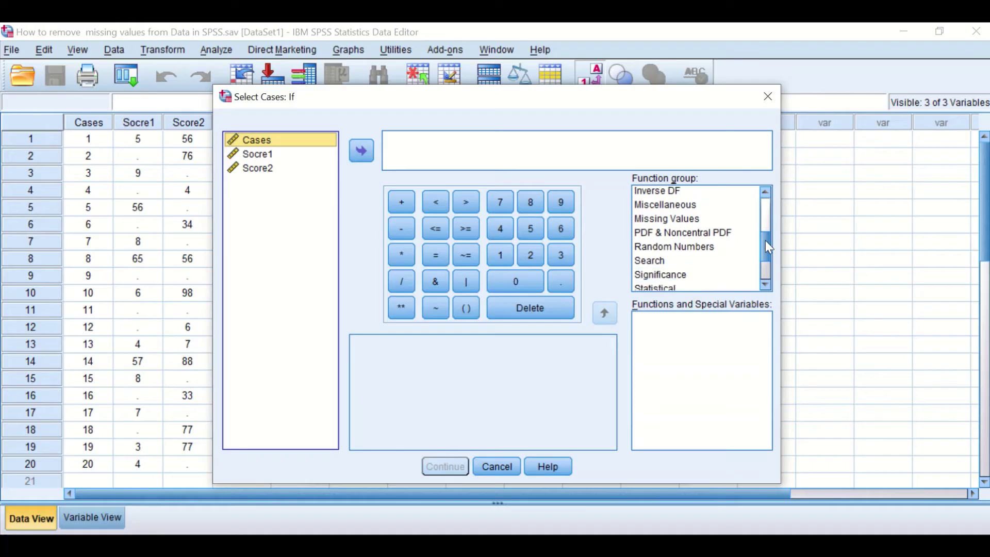
left_click(664, 218)
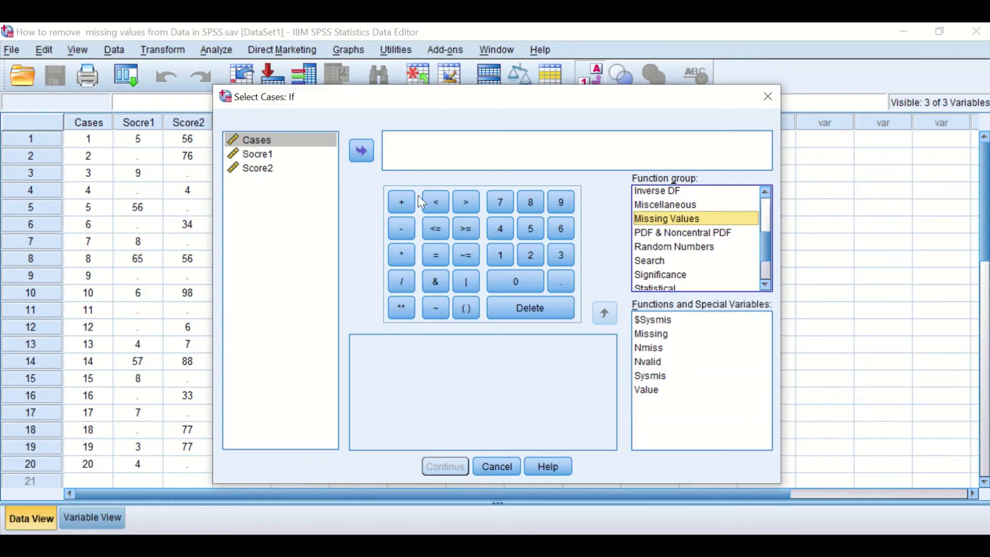
left_click(435, 309)
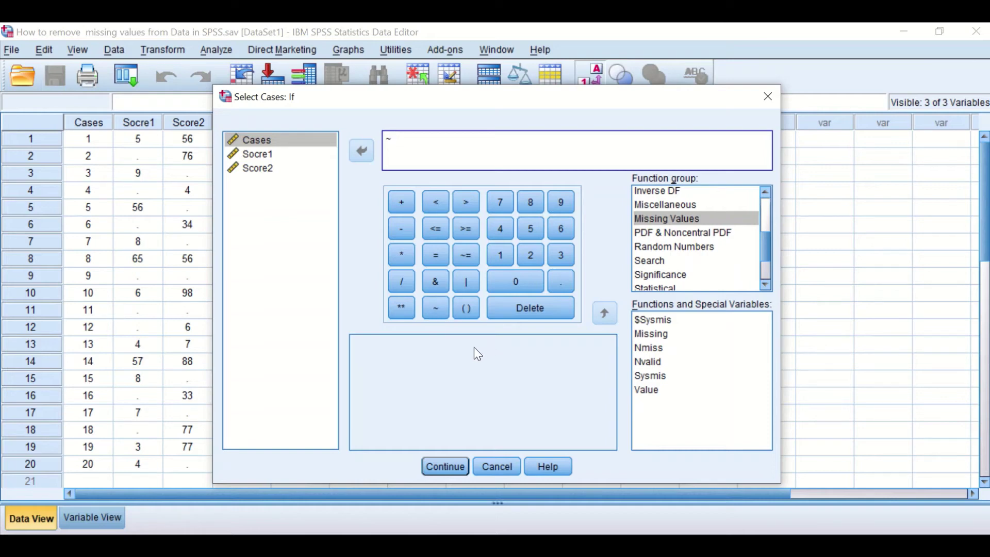
left_click(650, 338)
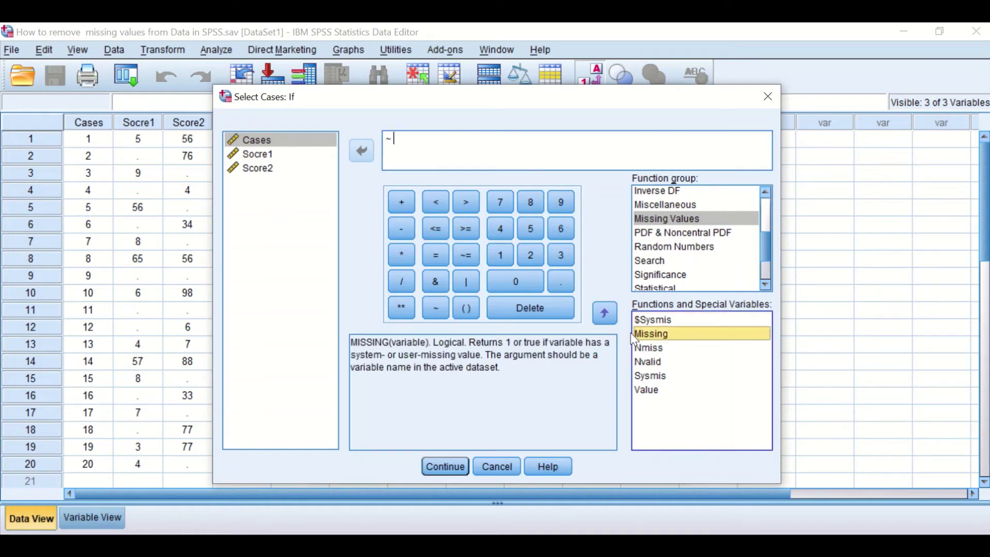
double_click(649, 338)
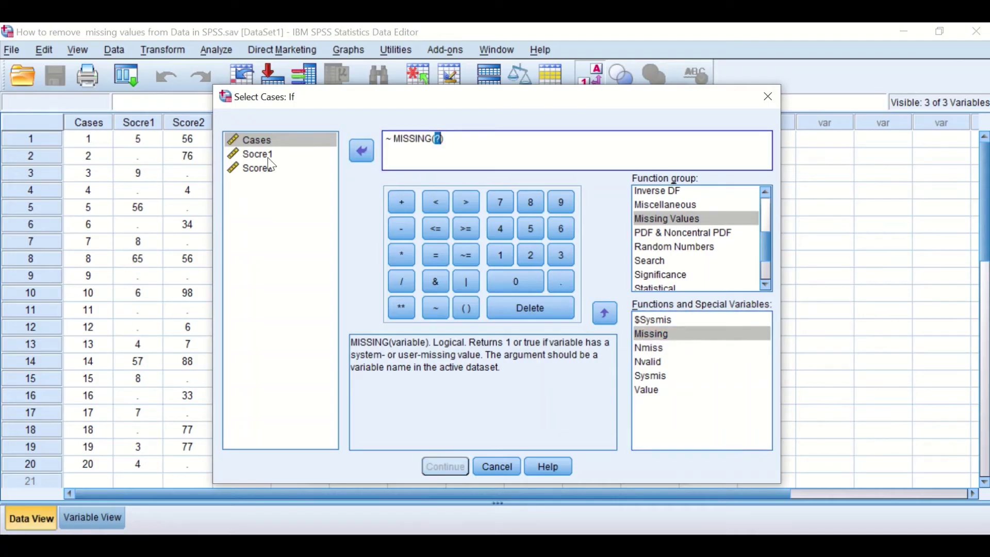
left_click(311, 154)
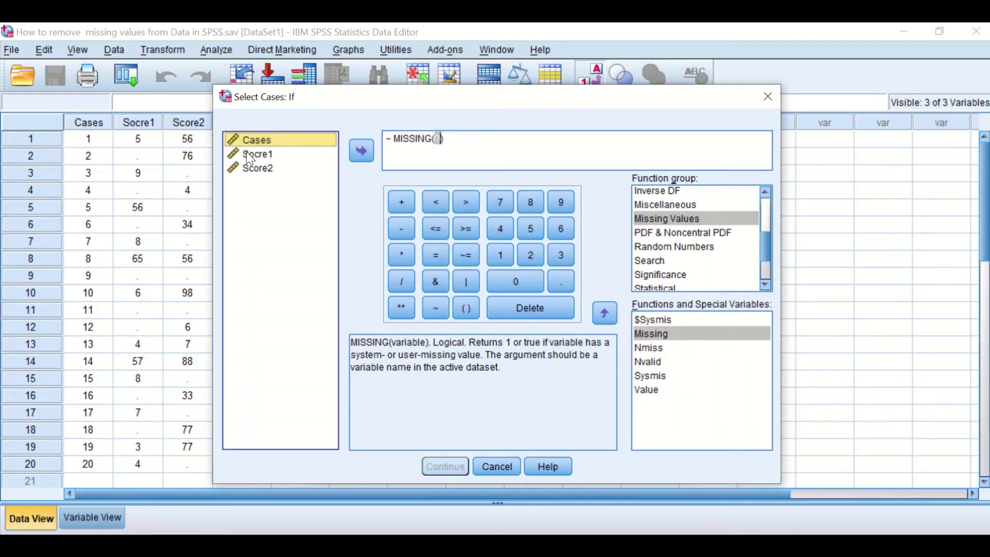
left_click(362, 151)
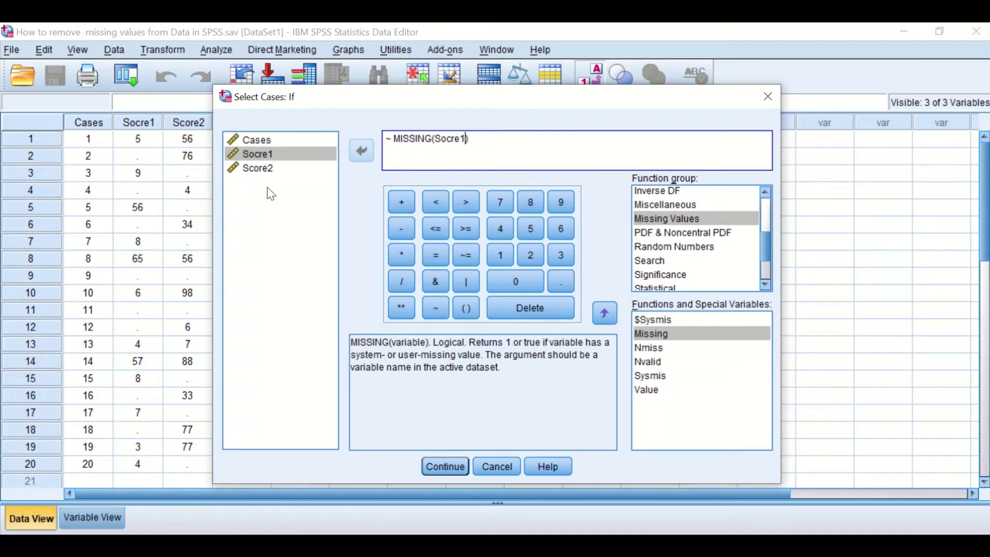
Append & ~ MISSING(Score2) to the expression and confirm the condition
left_click(438, 279)
left_click(436, 307)
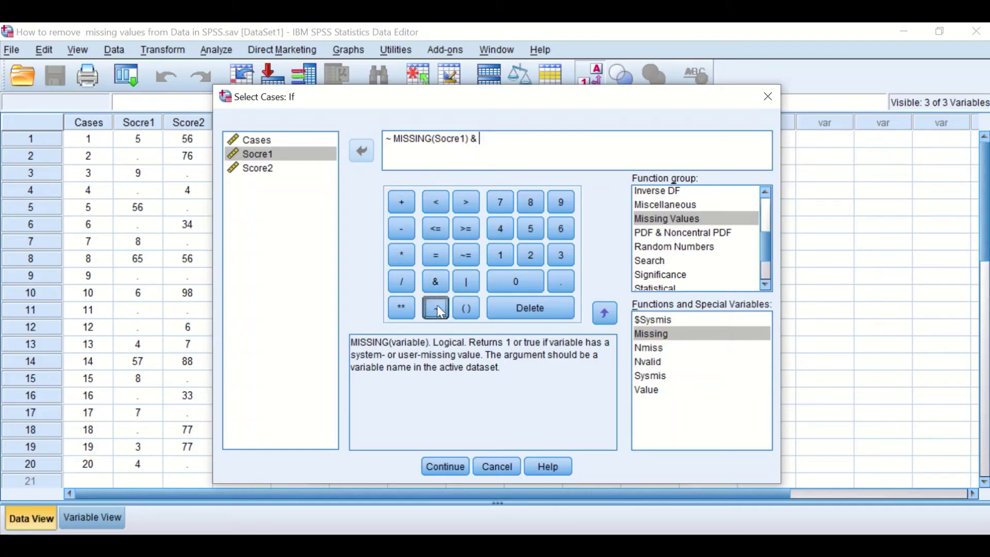
double_click(660, 335)
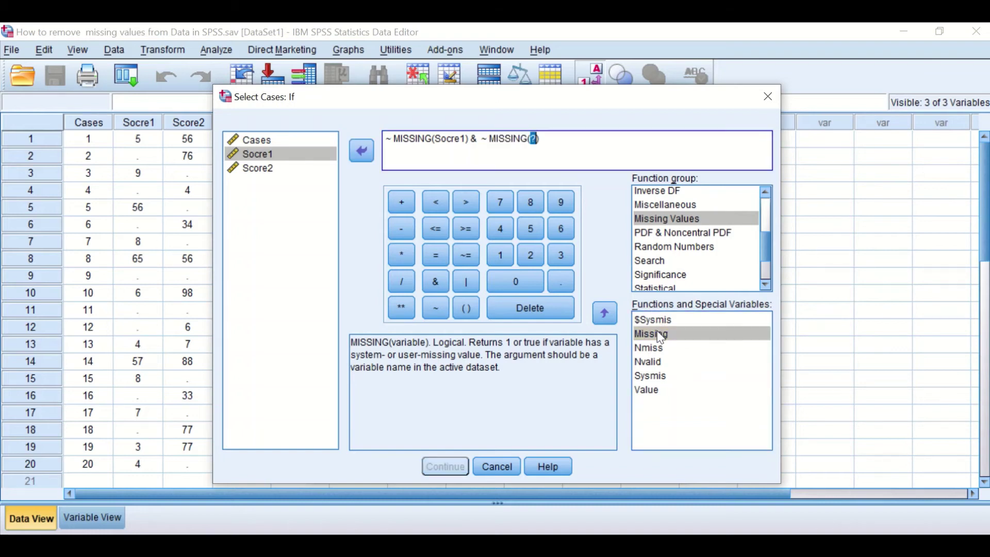
left_click(263, 168)
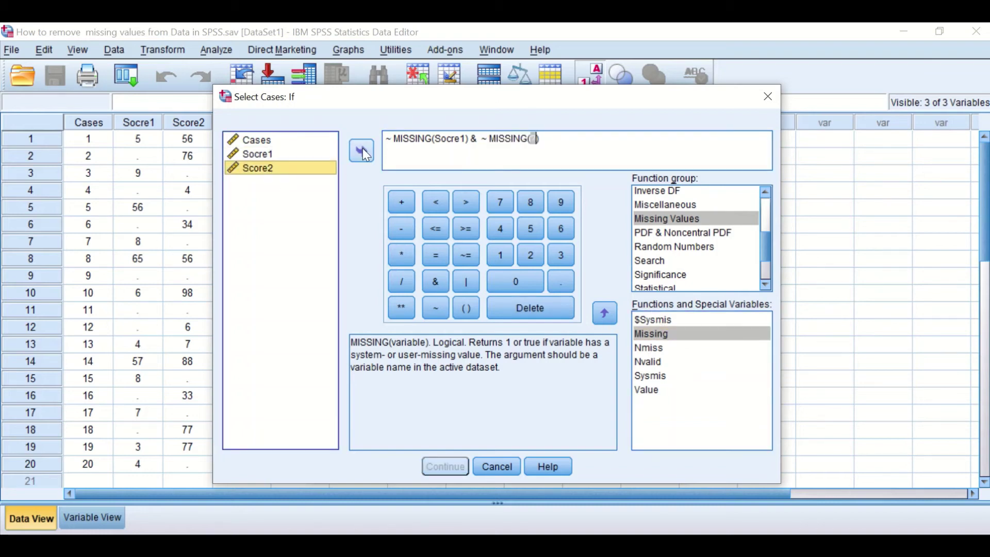
left_click(361, 151)
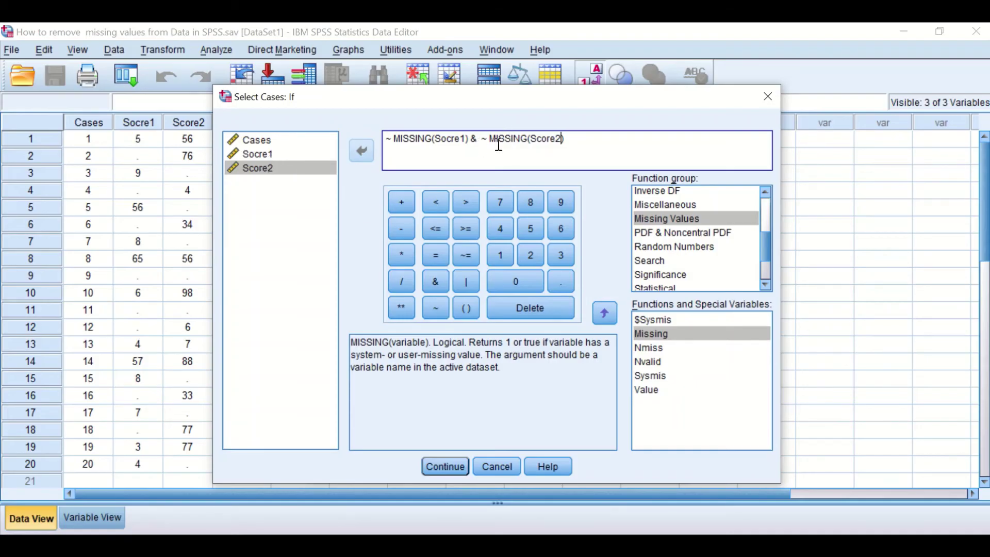
left_click(446, 467)
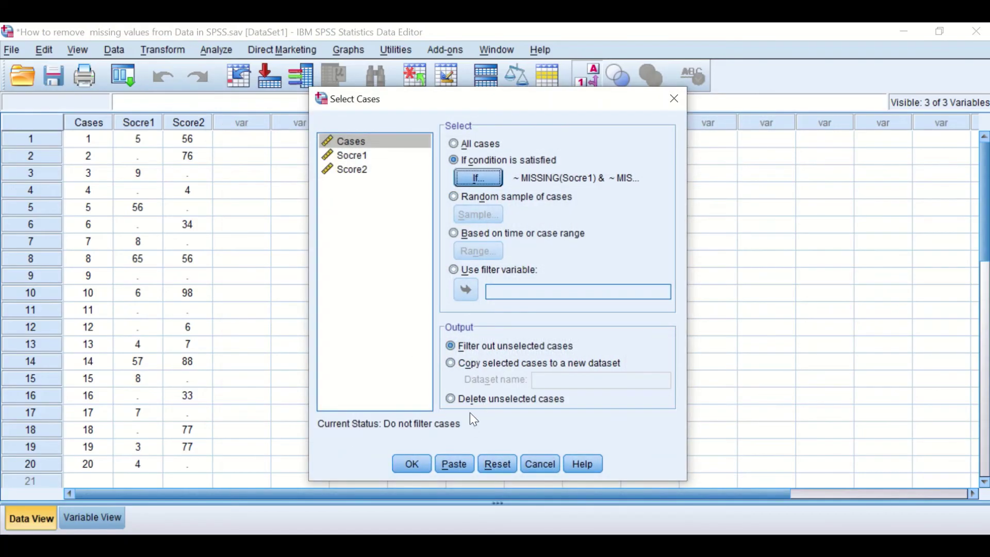
Apply the two-score filter and return to the Data Editor to review filter_$
left_click(412, 464)
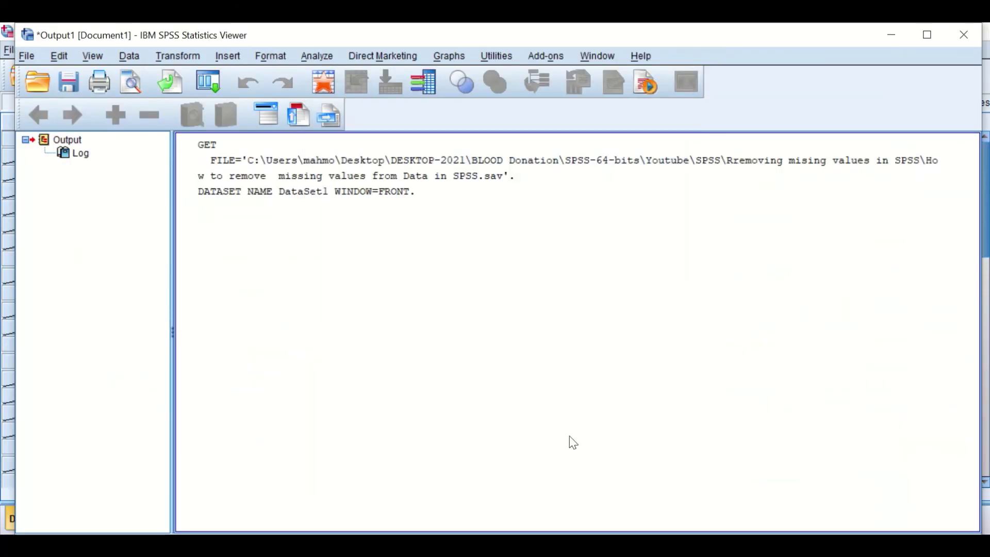
left_click(891, 35)
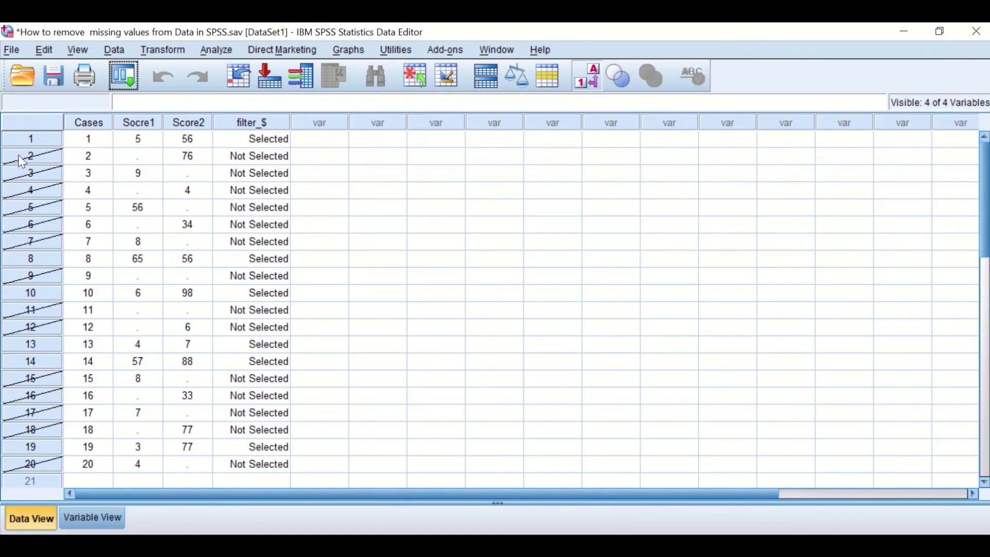
left_click(115, 52)
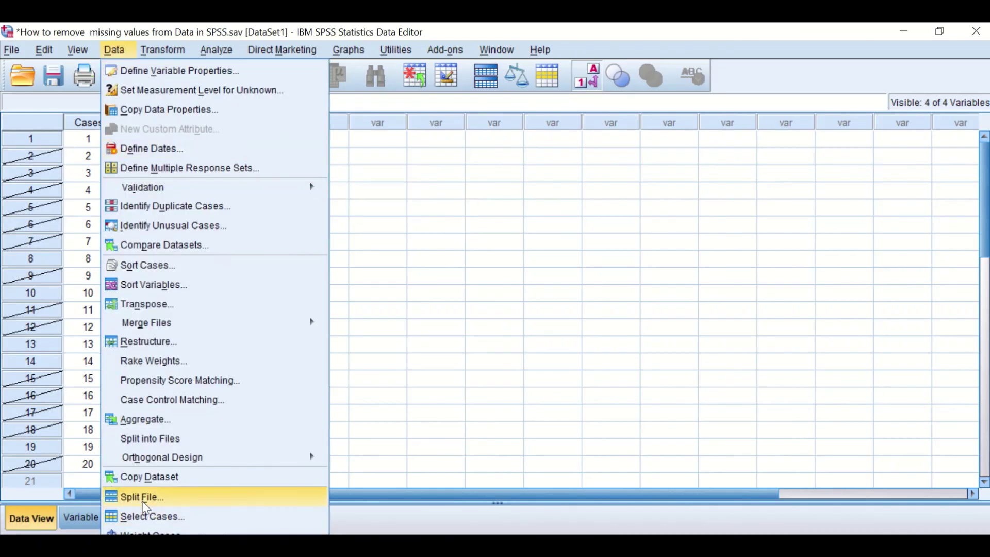
Rerun Select Cases with 'Delete unselected cases' so incomplete cases are removed
left_click(150, 516)
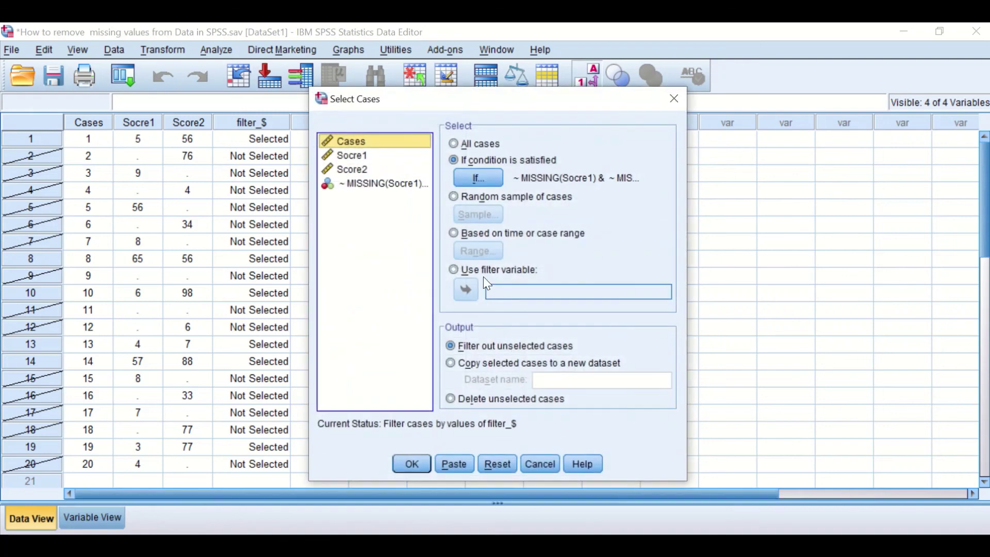
left_click(467, 399)
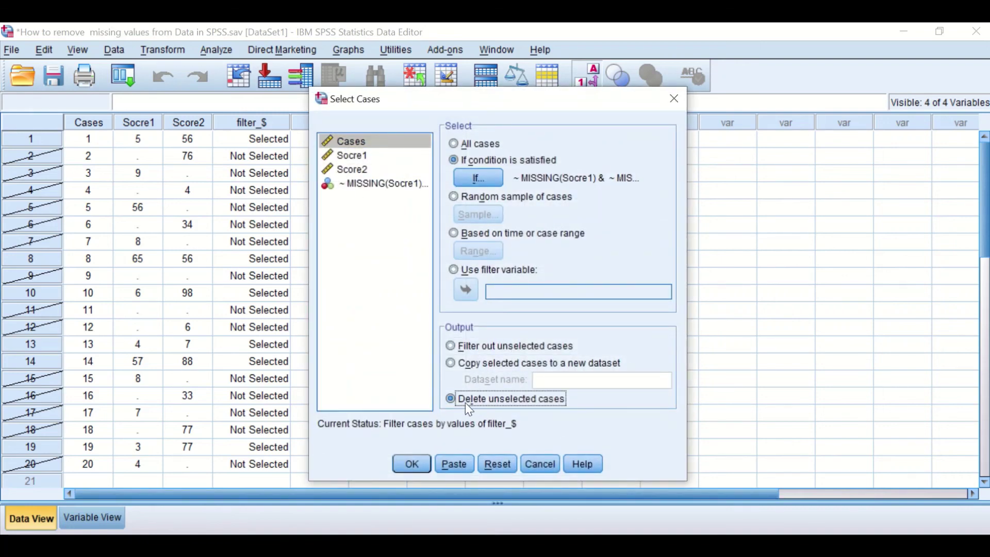
left_click(405, 466)
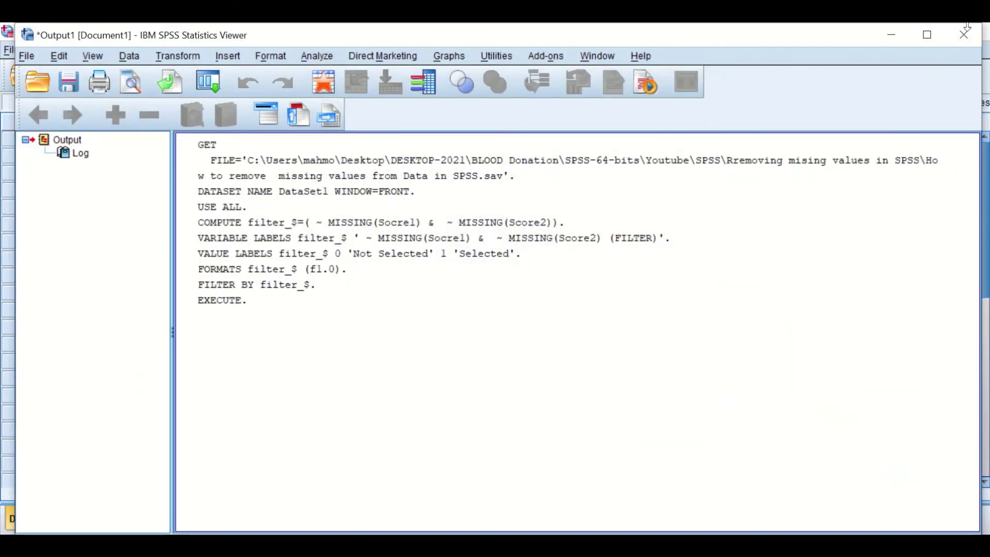
Minimize the Output Viewer to view the six remaining cases (1, 8, 10, 13, 14, 19)
left_click(895, 36)
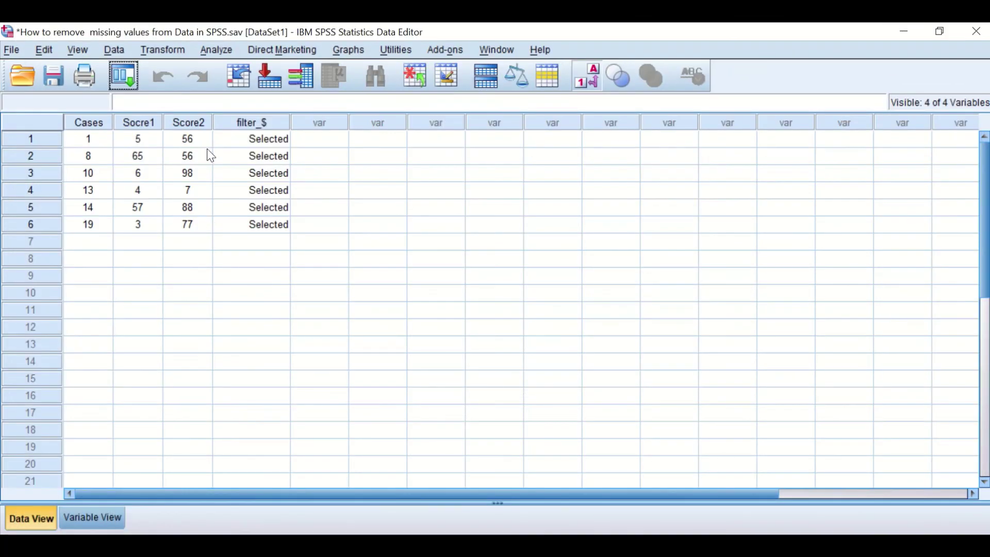